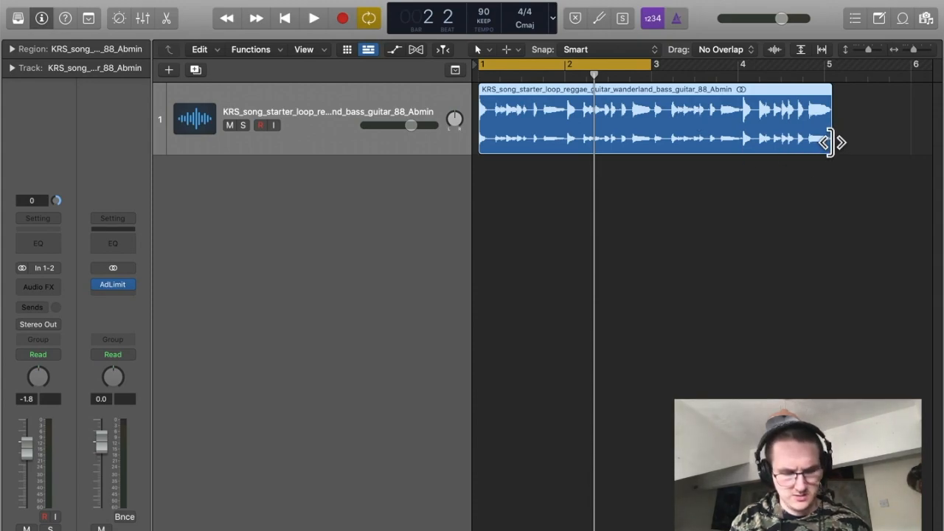
Trim the end of the reggae guitar loop region back to bar 3 and play it back.
{"action": "left_click_drag", "start_coordinate": [826, 139], "coordinate": [826, 141]}
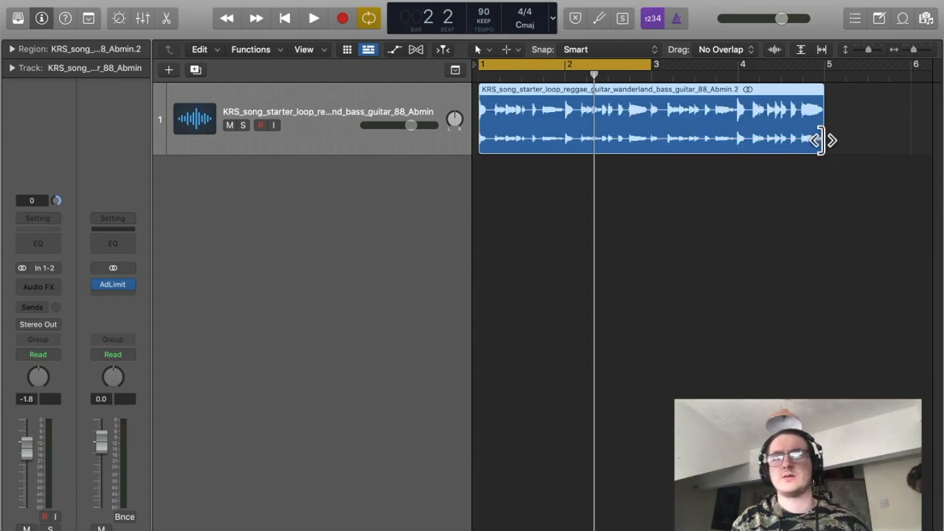
{"action": "left_click_drag", "start_coordinate": [822, 144], "coordinate": [652, 154]}
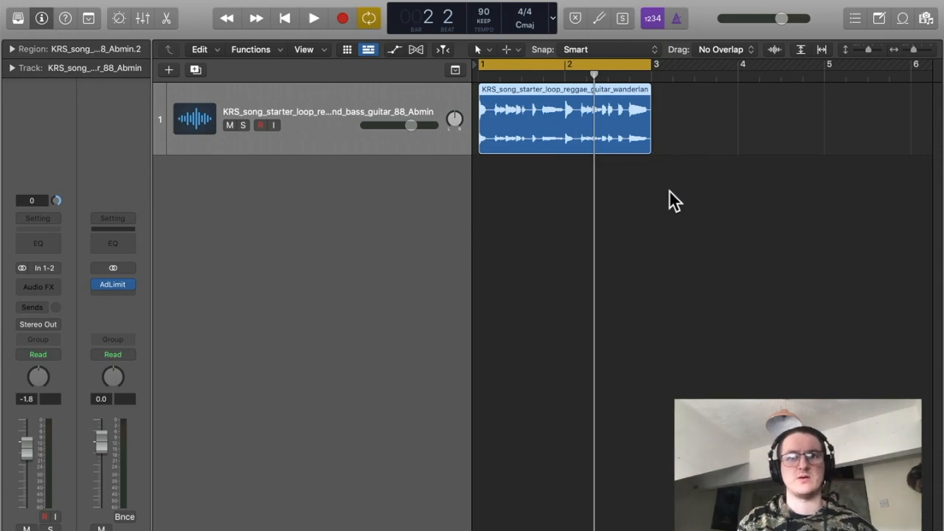
{"action": "key", "text": "space"}
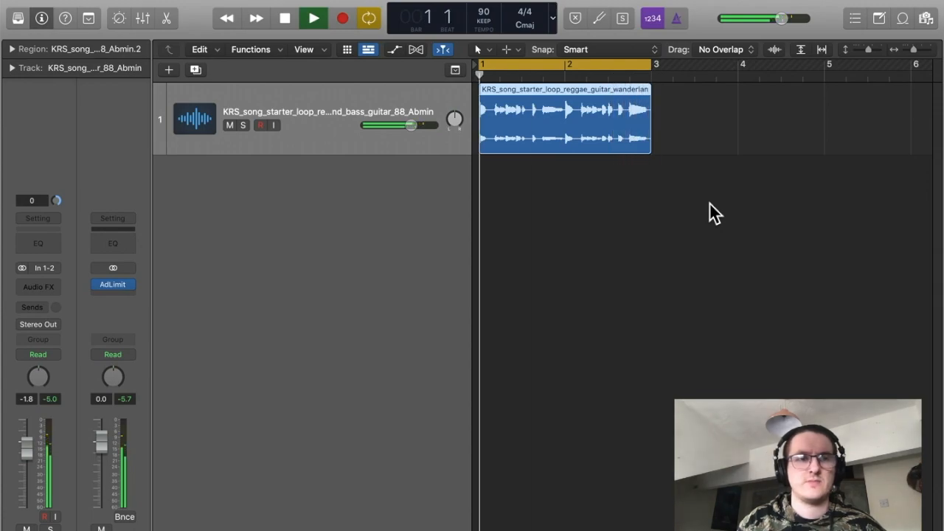
{"action": "key", "text": "space"}
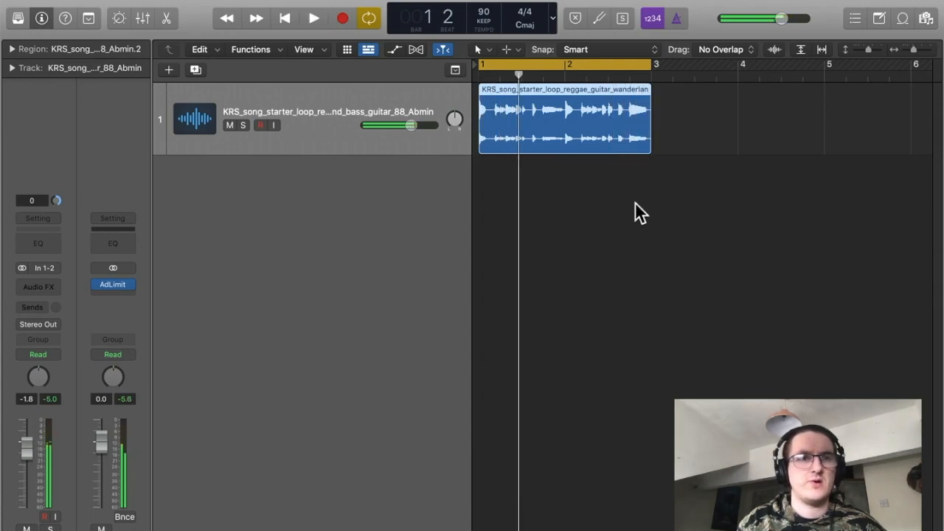
Set the region's Fade In to 48 and Fade Out to 45 in the region inspector, then preview the loop.
{"action": "left_click", "coordinate": [12, 49]}
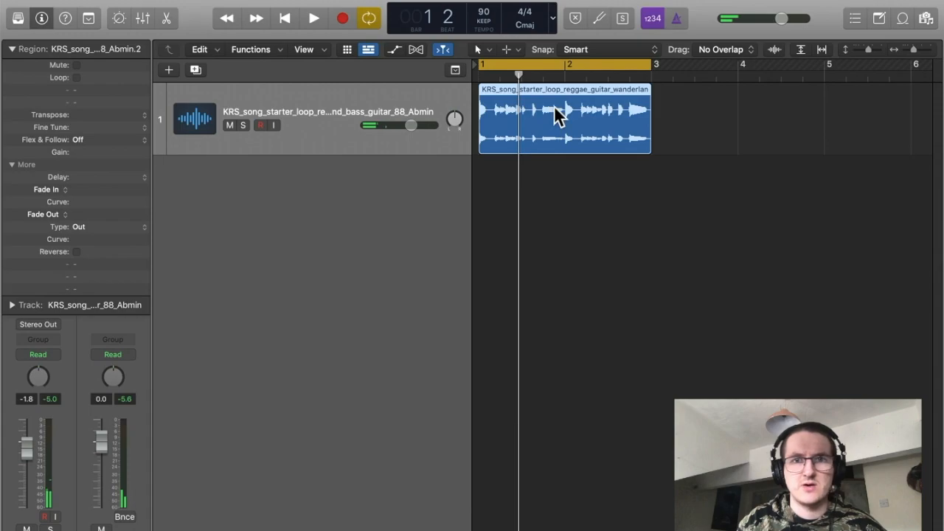
{"action": "left_click_drag", "start_coordinate": [73, 189], "coordinate": [78, 147]}
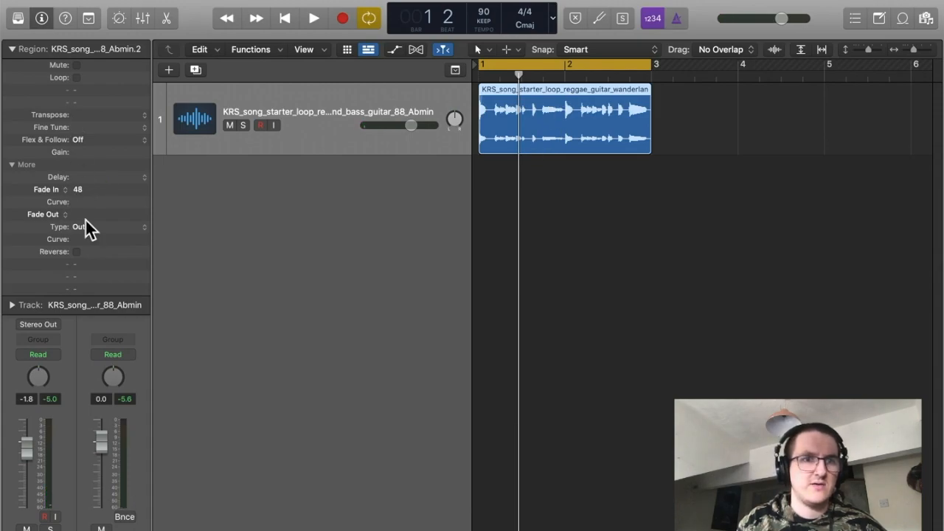
{"action": "left_click_drag", "start_coordinate": [77, 219], "coordinate": [91, 150]}
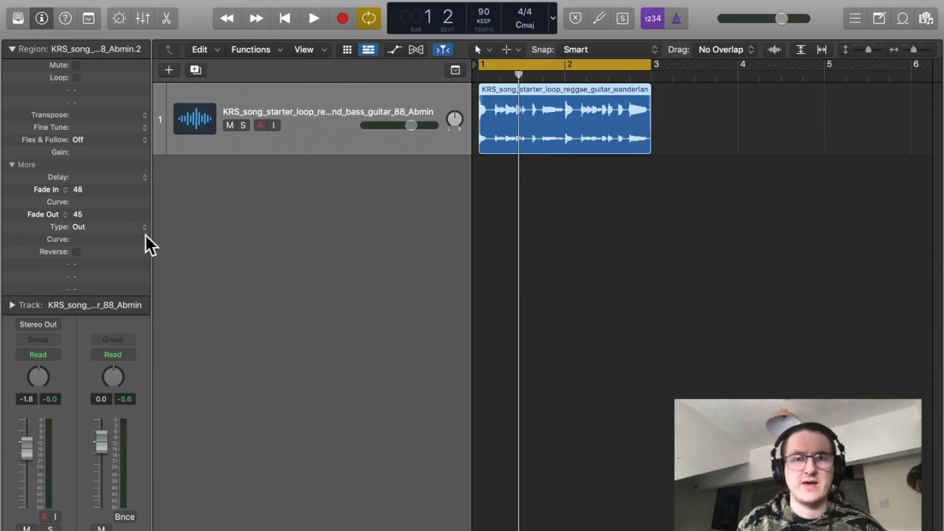
{"action": "key", "text": "space"}
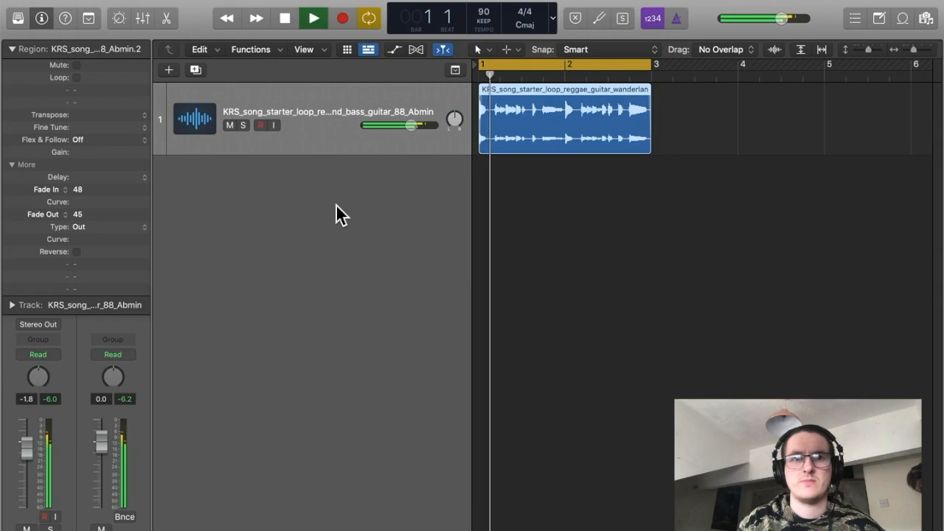
{"action": "key", "text": "space"}
{"action": "left_click", "coordinate": [12, 48]}
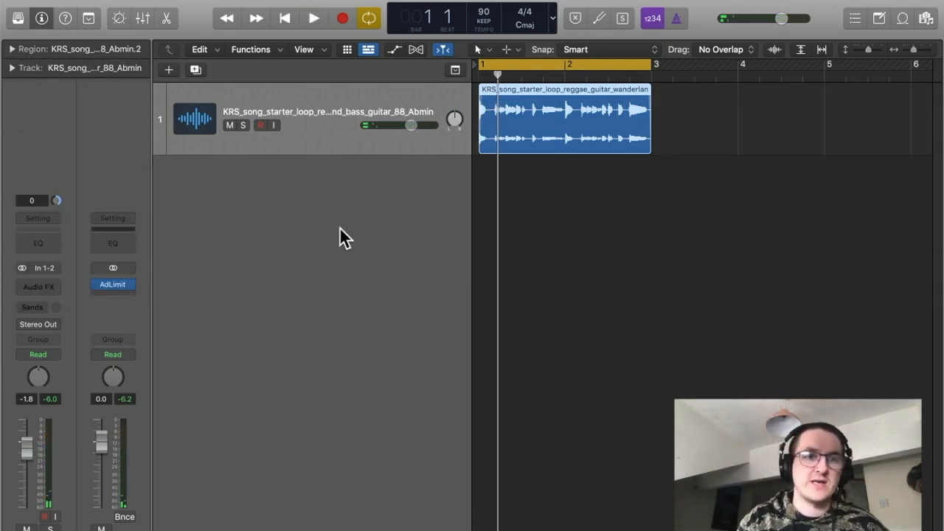
Add a send from the loop track to Bus 1 and raise the send level.
{"action": "left_click", "coordinate": [52, 284]}
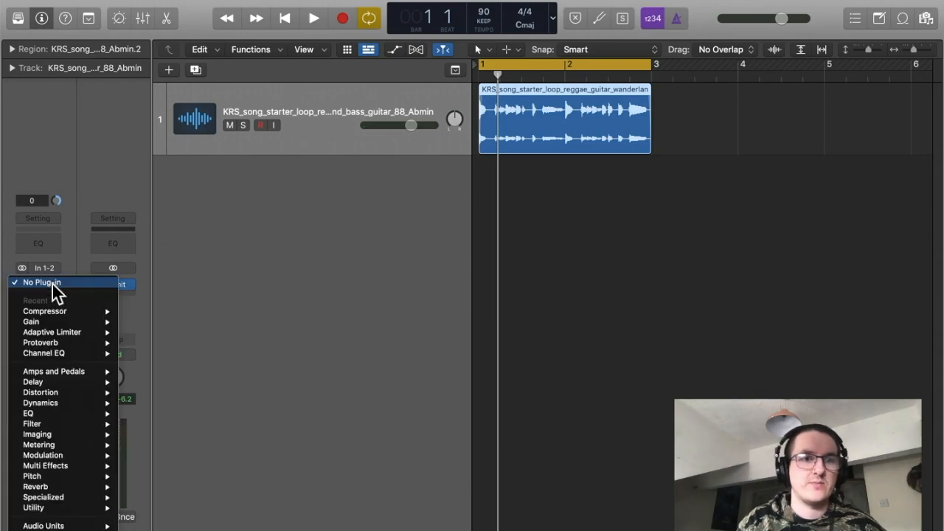
{"action": "left_click", "coordinate": [35, 285]}
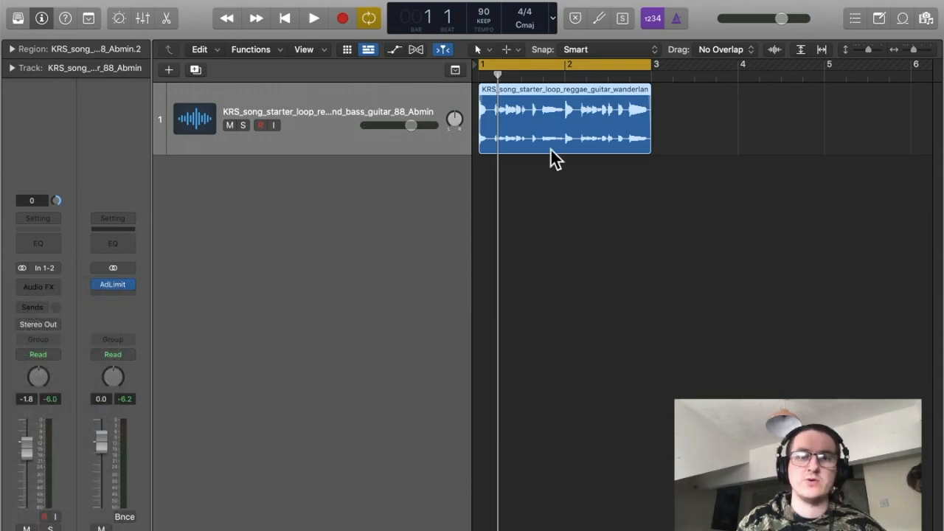
{"action": "left_click", "coordinate": [41, 309]}
{"action": "mouse_move", "coordinate": [48, 324]}
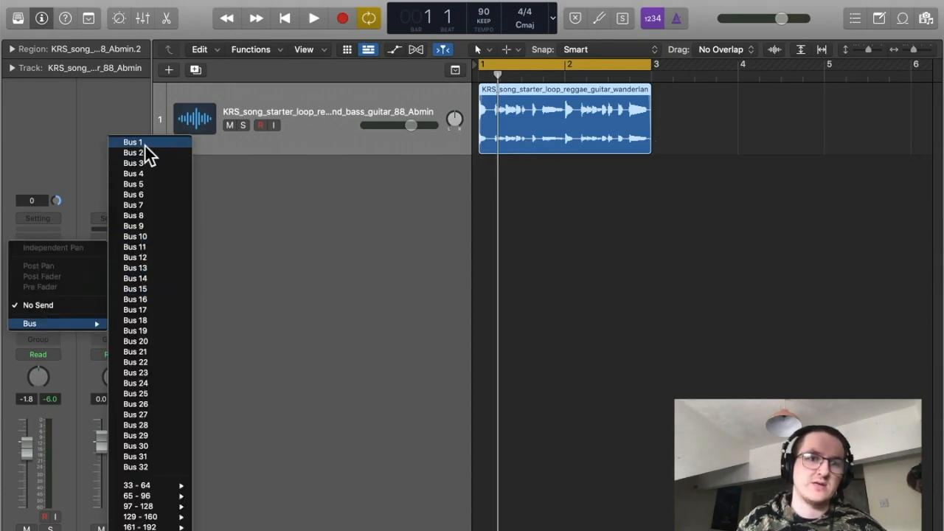
{"action": "left_click", "coordinate": [7, 231]}
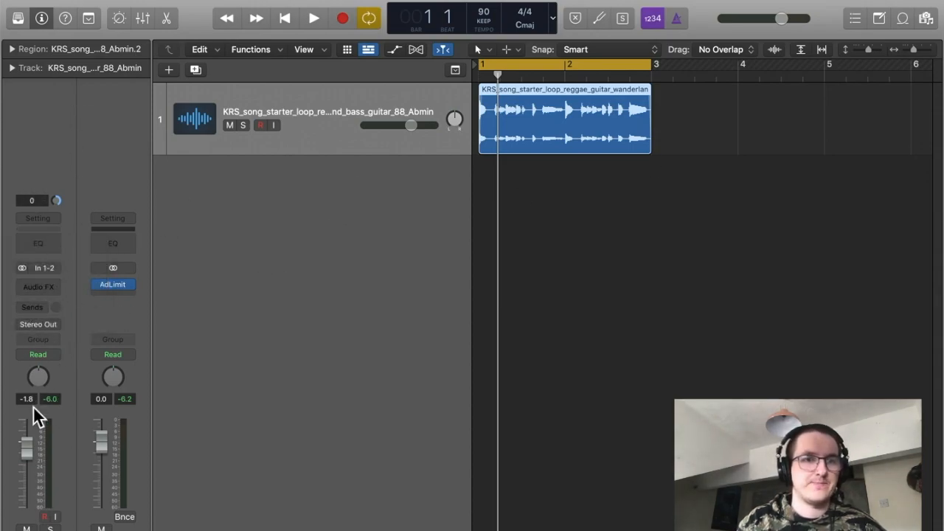
{"action": "left_click", "coordinate": [46, 306]}
{"action": "mouse_move", "coordinate": [42, 324]}
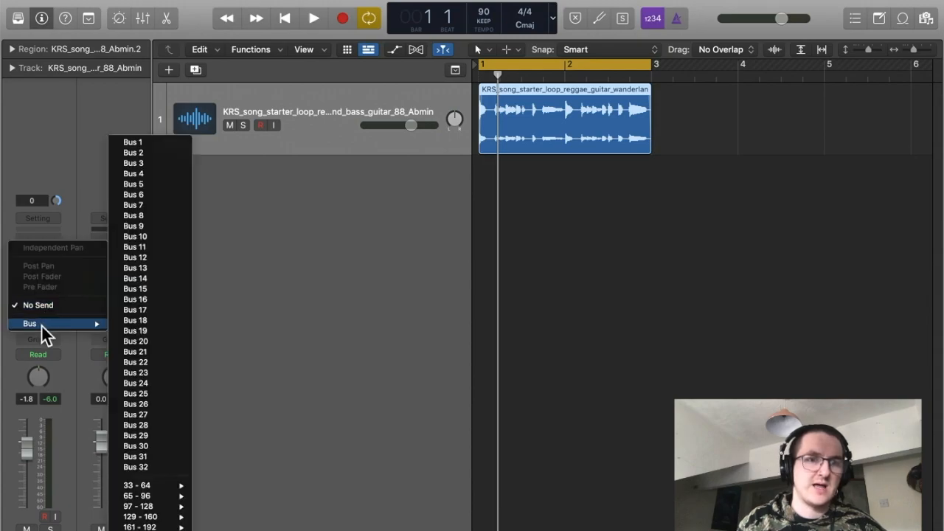
{"action": "left_click", "coordinate": [153, 140]}
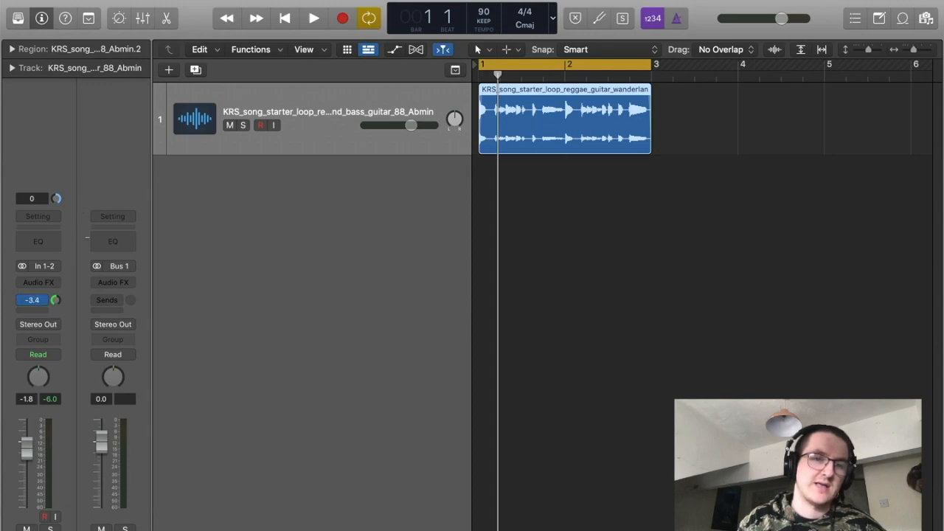
{"action": "left_click_drag", "start_coordinate": [81, 273], "coordinate": [80, 242]}
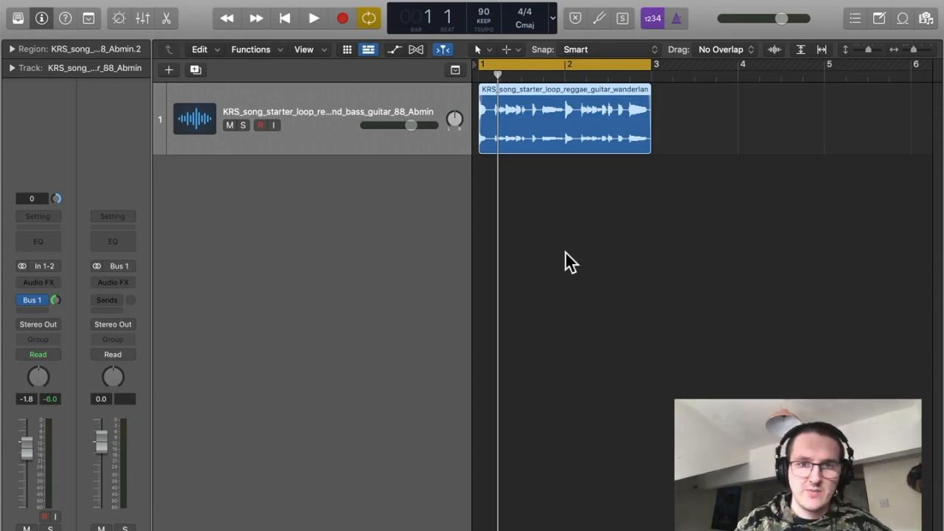
Open the mixer and insert a stereo ChromaVerb on the Bus 1 aux channel.
{"action": "key", "text": "x"}
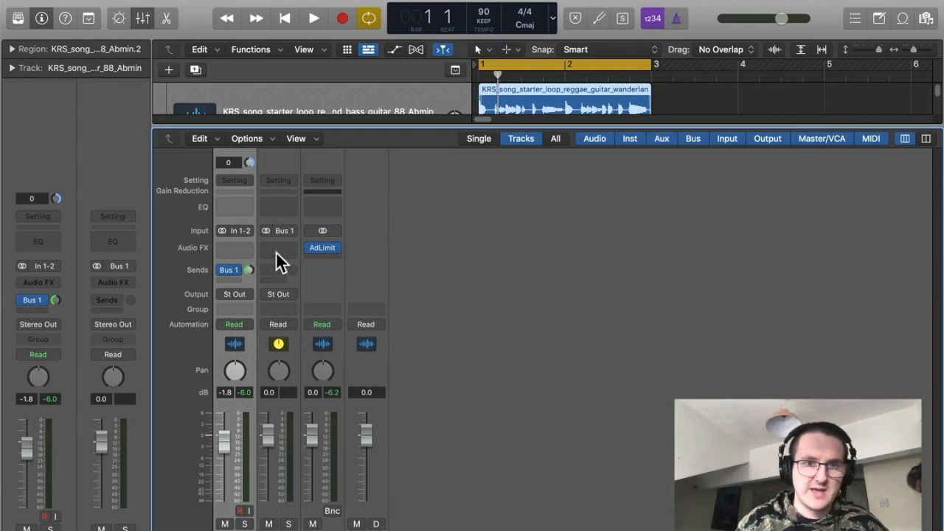
{"action": "left_click", "coordinate": [285, 529]}
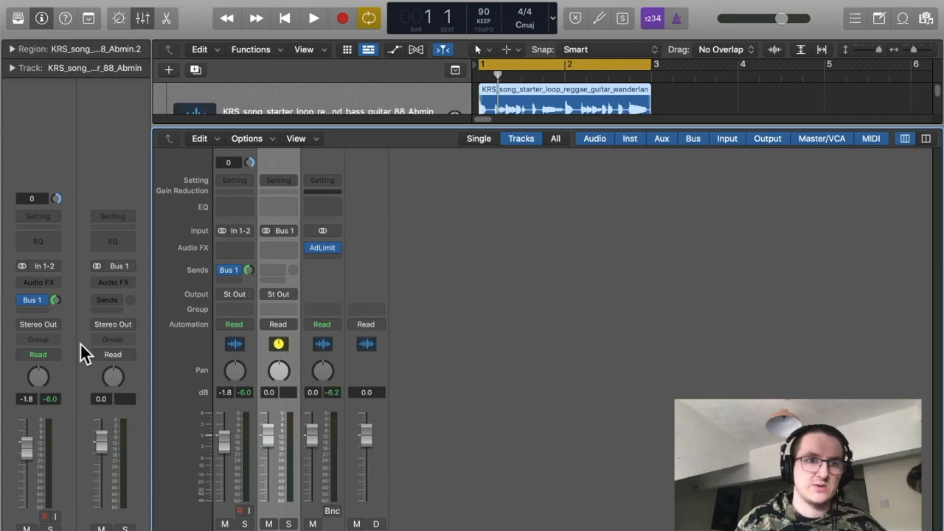
{"action": "left_click", "coordinate": [277, 247]}
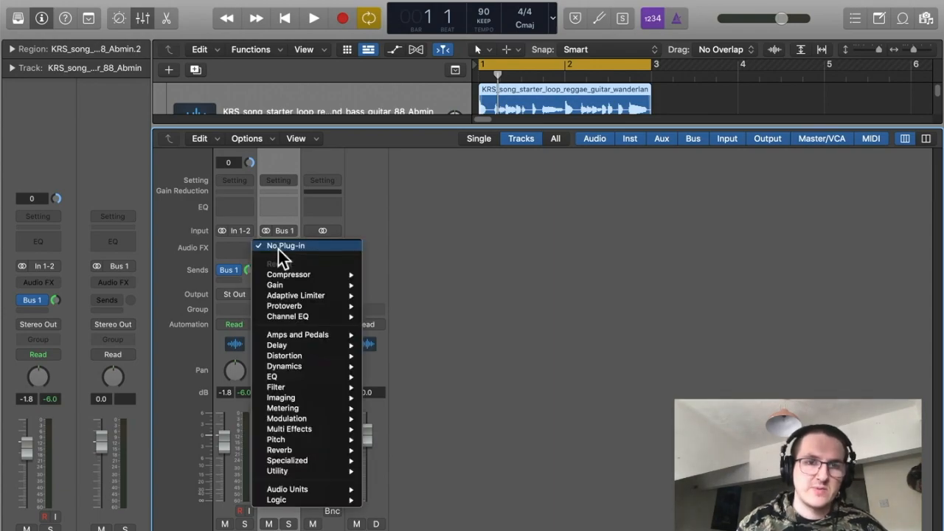
{"action": "mouse_move", "coordinate": [319, 430]}
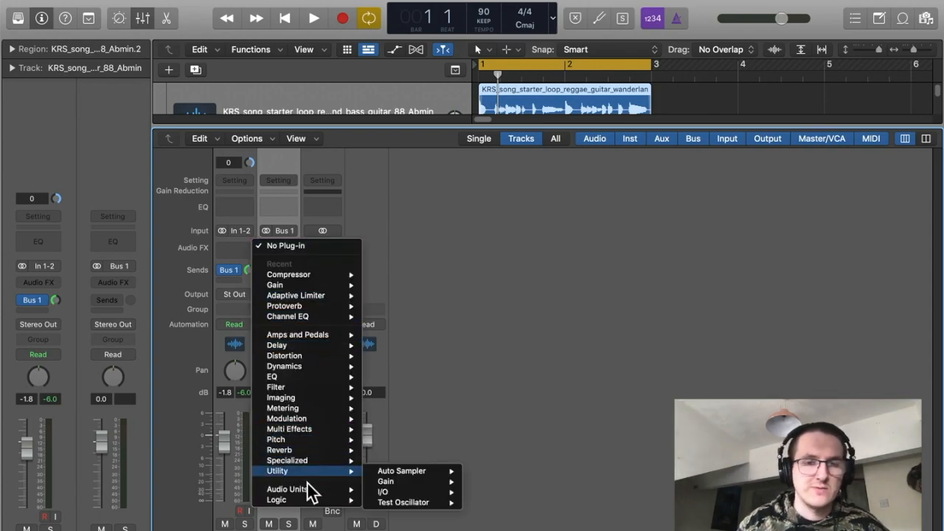
{"action": "mouse_move", "coordinate": [302, 459]}
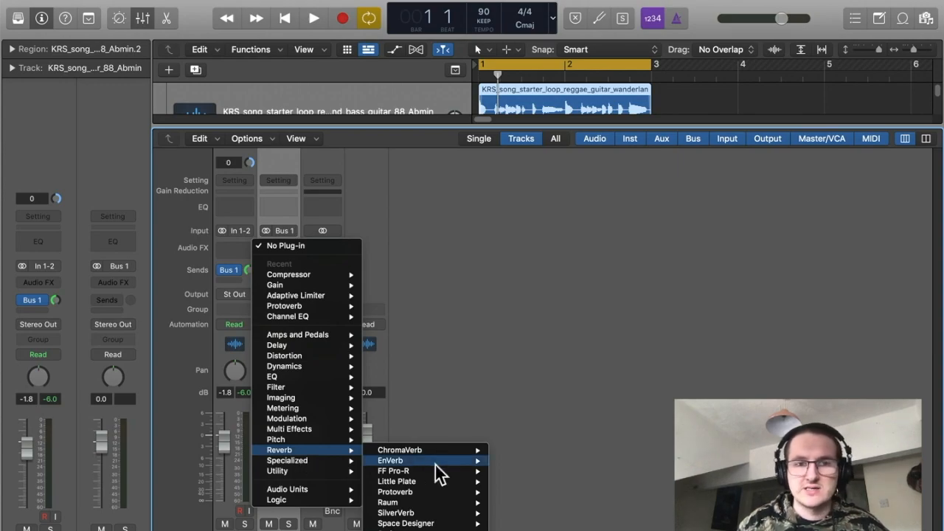
{"action": "mouse_move", "coordinate": [446, 452]}
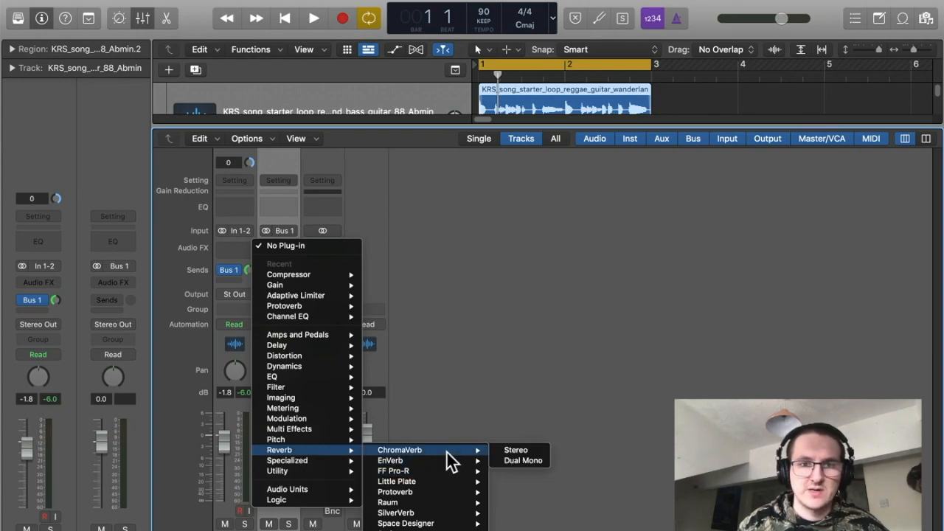
{"action": "left_click", "coordinate": [513, 450]}
Preview the loop through the ChromaVerb and close the plug-in window.
{"action": "left_click_drag", "start_coordinate": [693, 153], "coordinate": [535, 27]}
{"action": "key", "text": "space"}
{"action": "left_click", "coordinate": [382, 166]}
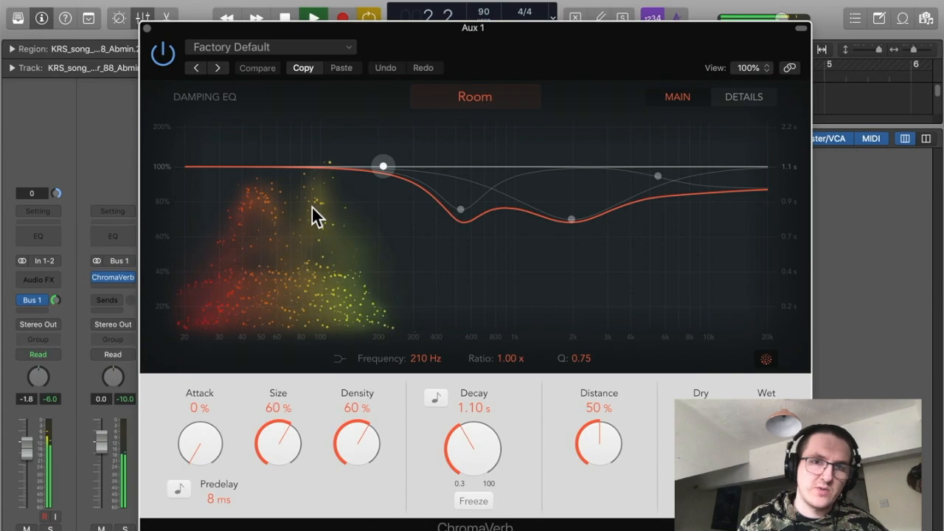
{"action": "key", "text": "space"}
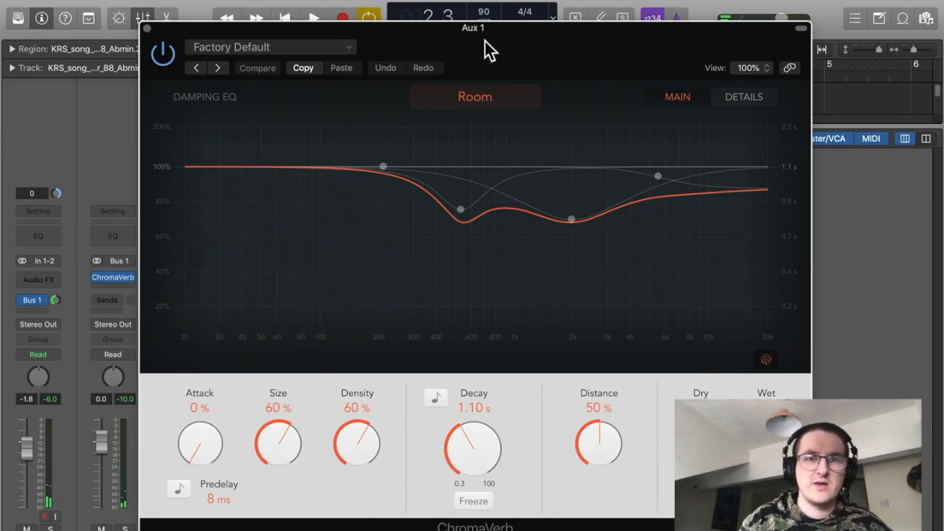
{"action": "left_click_drag", "start_coordinate": [430, 33], "coordinate": [612, 175]}
{"action": "left_click_drag", "start_coordinate": [723, 200], "coordinate": [564, 65]}
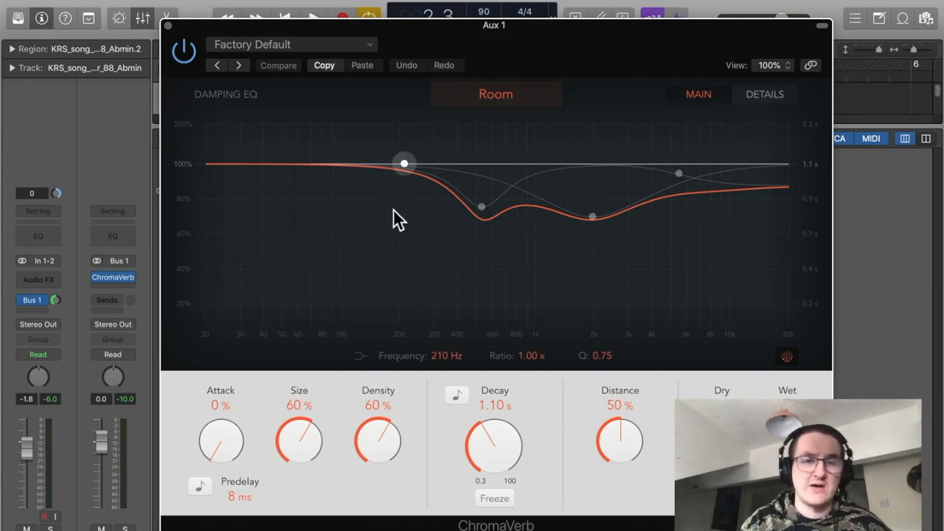
{"action": "left_click", "coordinate": [168, 27]}
Replace the aux channel's ChromaVerb with a stereo Compressor.
{"action": "left_click", "coordinate": [286, 248]}
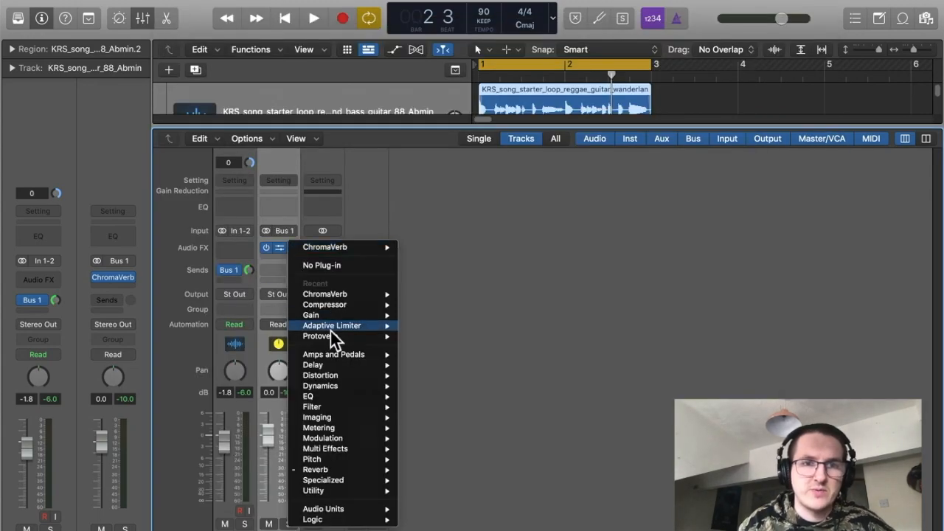
{"action": "mouse_move", "coordinate": [325, 391]}
{"action": "mouse_move", "coordinate": [435, 391]}
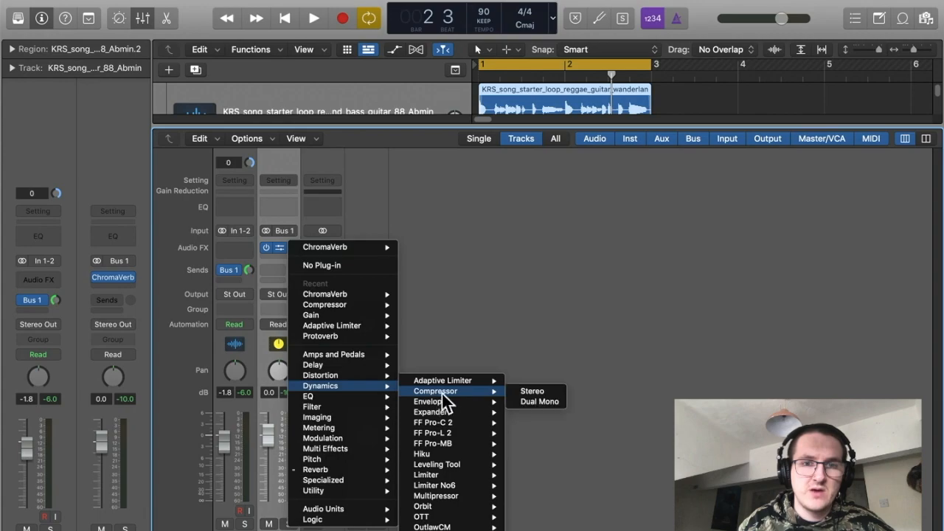
{"action": "left_click", "coordinate": [522, 390]}
{"action": "left_click_drag", "start_coordinate": [644, 177], "coordinate": [470, 54]}
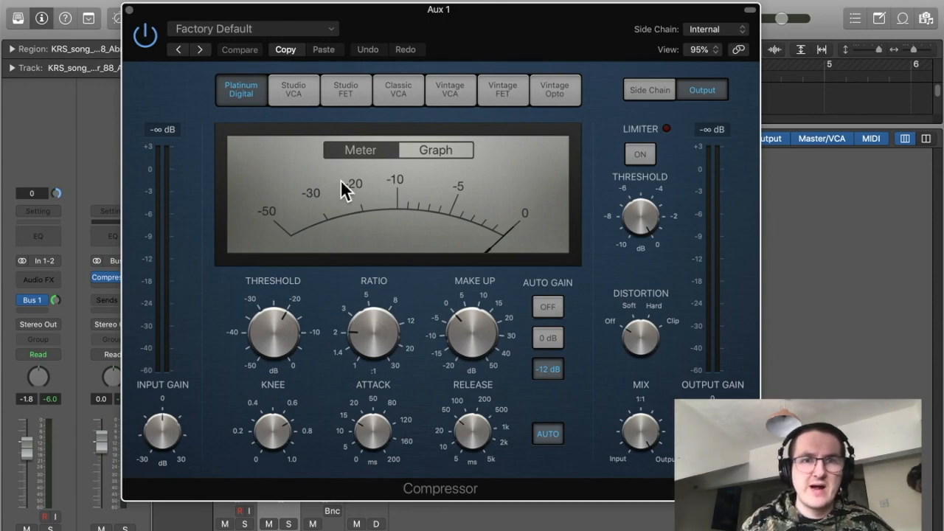
{"action": "left_click_drag", "start_coordinate": [516, 33], "coordinate": [537, 52]}
Adjust the compressor's attack, release and threshold, set the ratio to 5.4 and make-up gain to -5.0 dB.
{"action": "left_click_drag", "start_coordinate": [386, 447], "coordinate": [413, 498]}
{"action": "left_click_drag", "start_coordinate": [490, 446], "coordinate": [494, 452]}
{"action": "left_click_drag", "start_coordinate": [311, 353], "coordinate": [313, 359]}
{"action": "left_click_drag", "start_coordinate": [396, 356], "coordinate": [396, 340]}
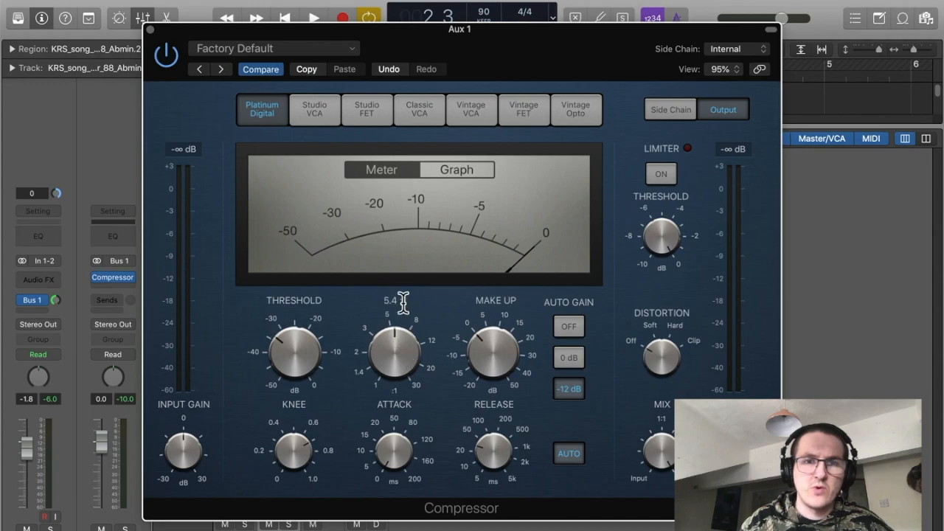
{"action": "left_click_drag", "start_coordinate": [502, 350], "coordinate": [494, 361]}
Play the loop, bypass the compressor and set its make-up gain to -1.0 dB.
{"action": "key", "text": "space"}
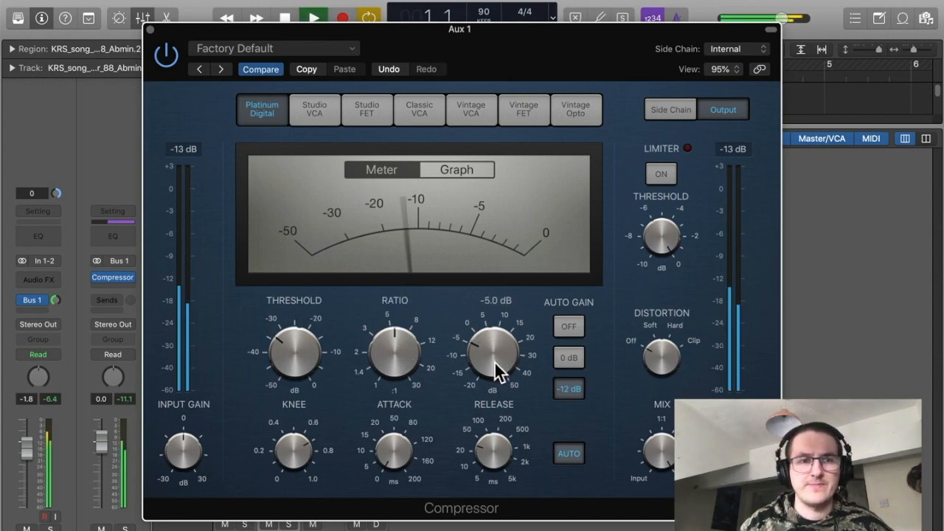
{"action": "left_click", "coordinate": [170, 58]}
{"action": "left_click_drag", "start_coordinate": [489, 349], "coordinate": [491, 343]}
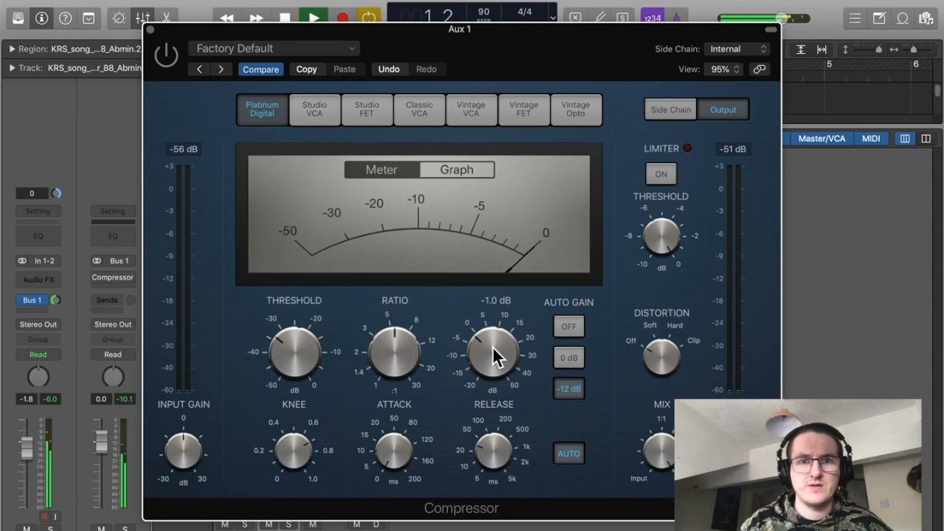
Fine-tune the compressor's release, ratio and threshold, then switch the compressor back on.
{"action": "left_click_drag", "start_coordinate": [498, 436], "coordinate": [492, 473]}
{"action": "left_click_drag", "start_coordinate": [401, 339], "coordinate": [402, 322]}
{"action": "left_click_drag", "start_coordinate": [306, 338], "coordinate": [287, 359]}
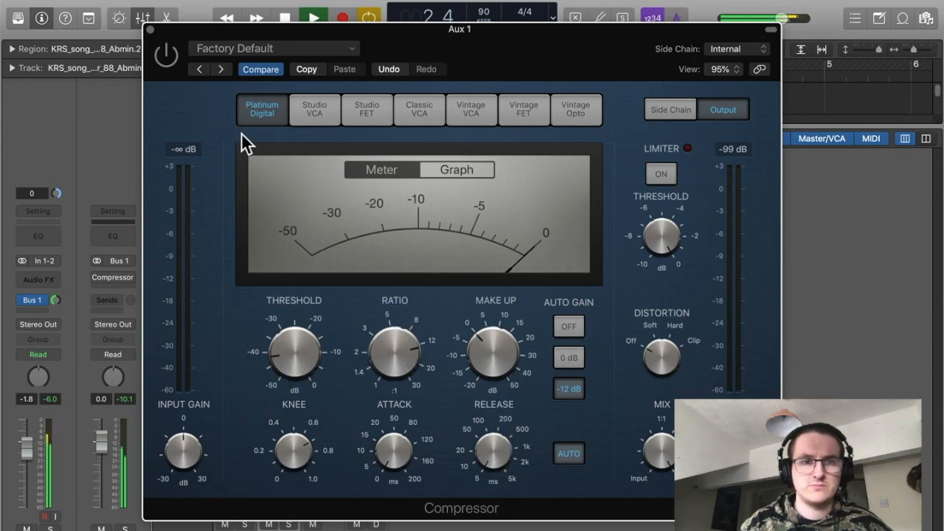
{"action": "left_click", "coordinate": [167, 58]}
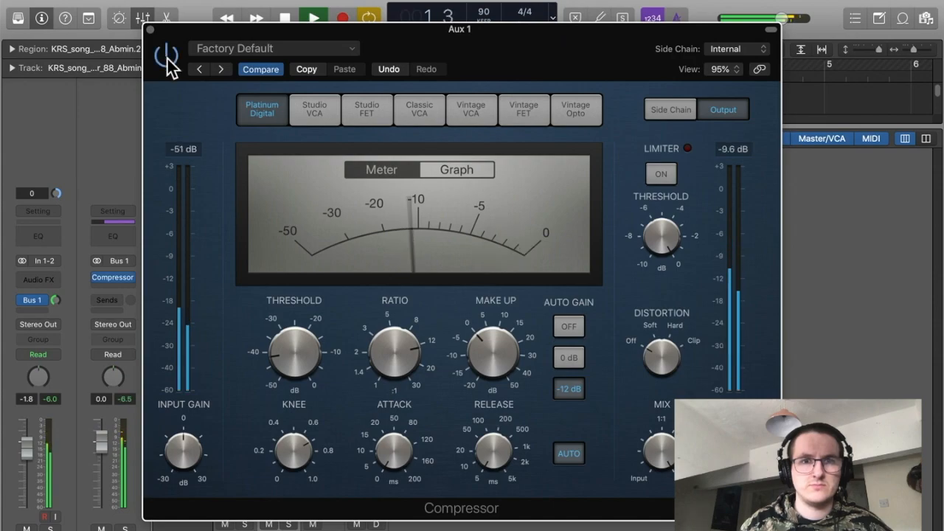
Switch the compressor display to Graph view and stop playback.
{"action": "left_click", "coordinate": [457, 170]}
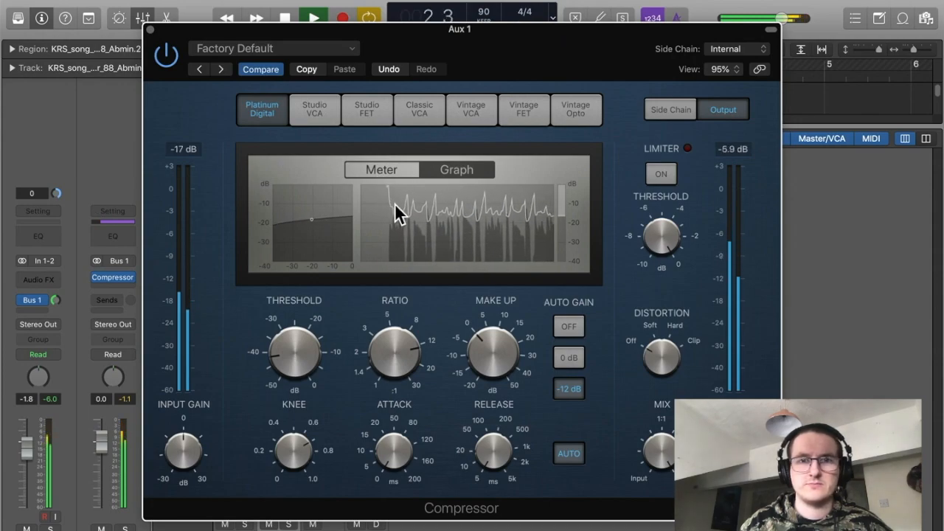
{"action": "key", "text": "space"}
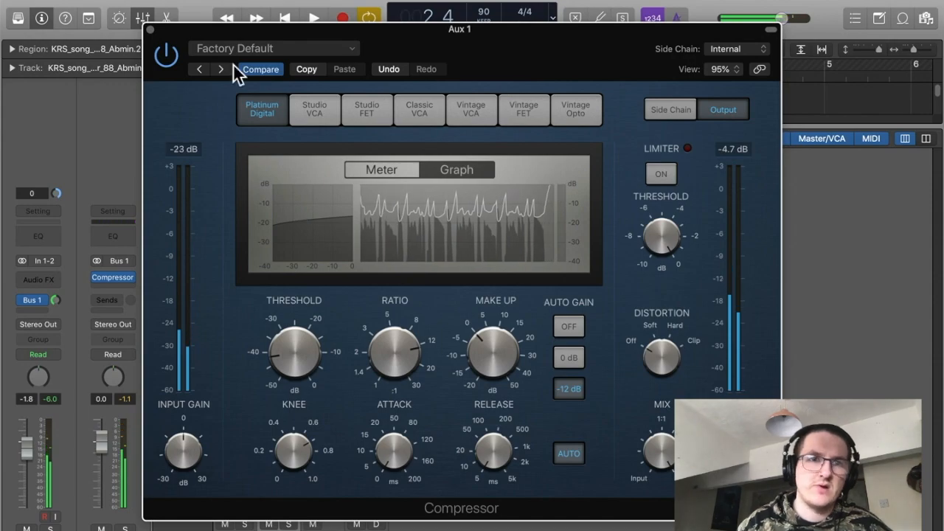
Close the compressor and replace it on the aux channel with the Devil-Loc Deluxe distortion plug-in.
{"action": "left_click", "coordinate": [154, 33]}
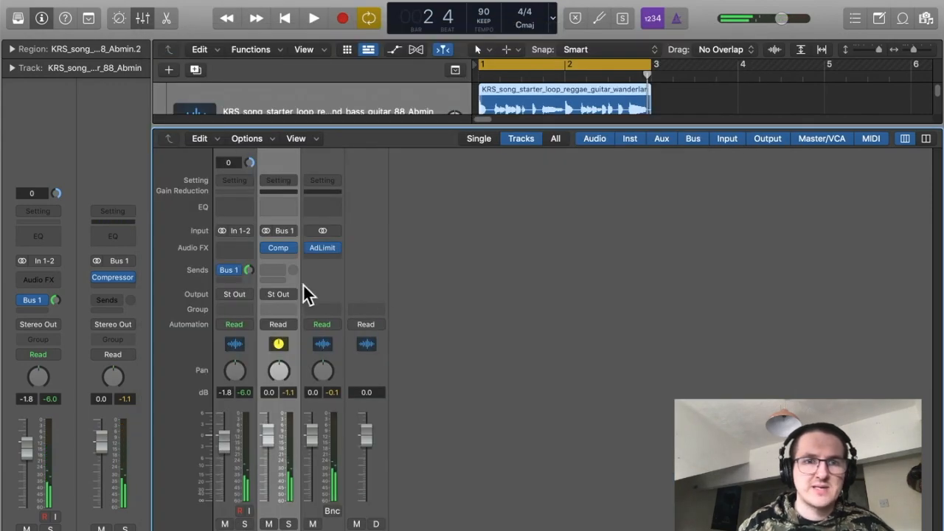
{"action": "left_click", "coordinate": [291, 244]}
{"action": "mouse_move", "coordinate": [362, 377]}
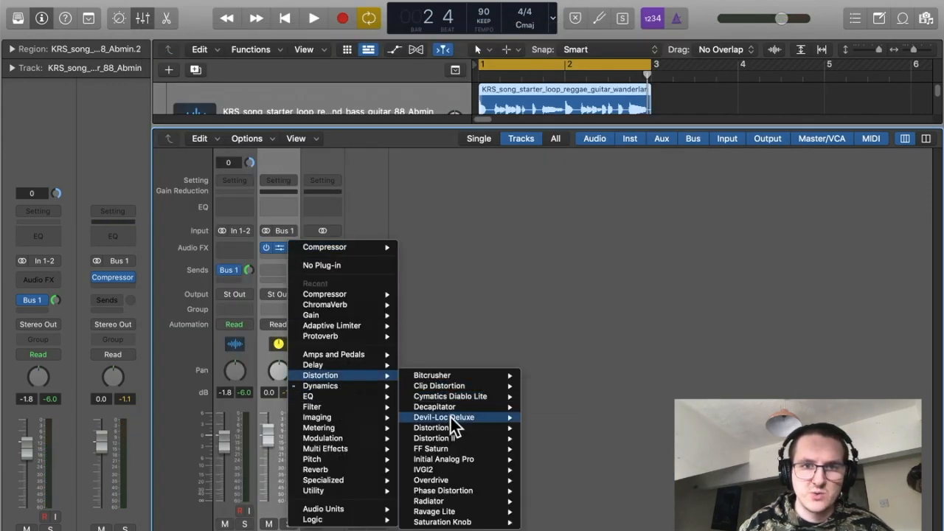
{"action": "mouse_move", "coordinate": [455, 430]}
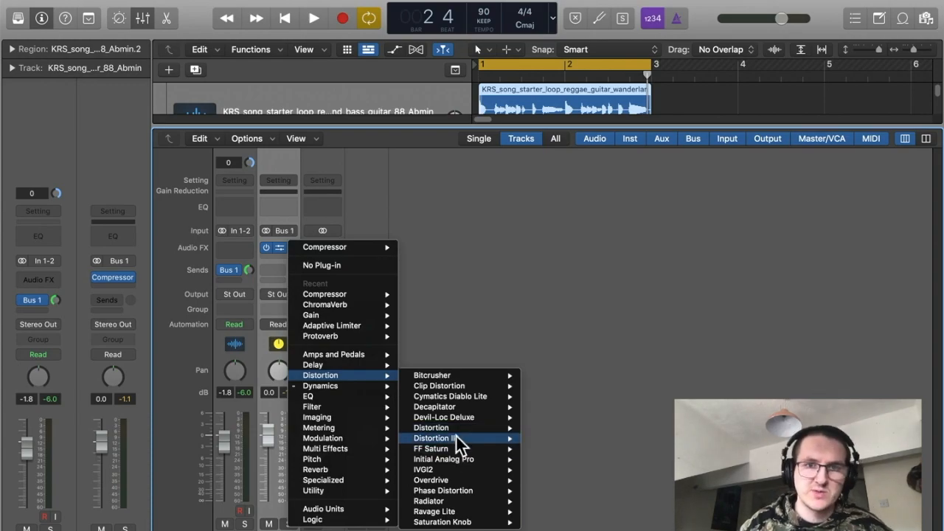
{"action": "mouse_move", "coordinate": [450, 404]}
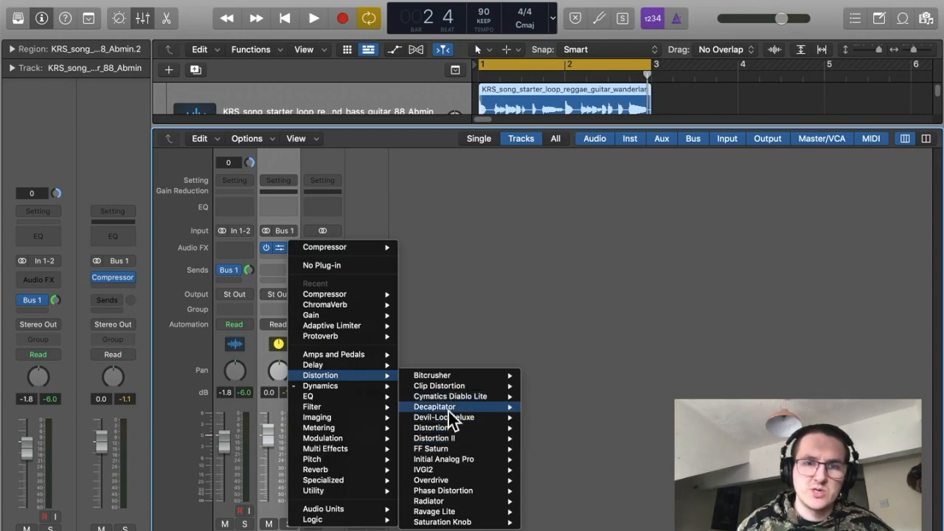
{"action": "mouse_move", "coordinate": [478, 417]}
{"action": "left_click", "coordinate": [545, 418]}
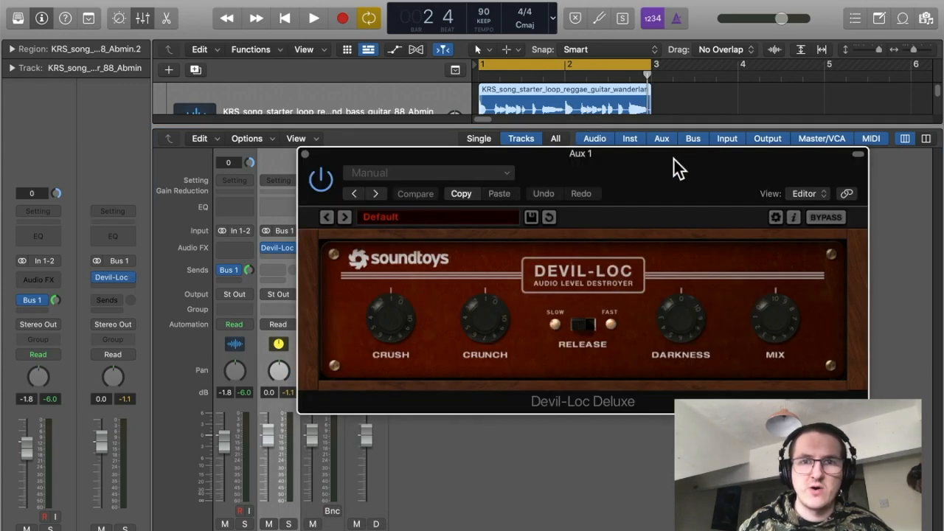
{"action": "left_click_drag", "start_coordinate": [677, 168], "coordinate": [594, 158]}
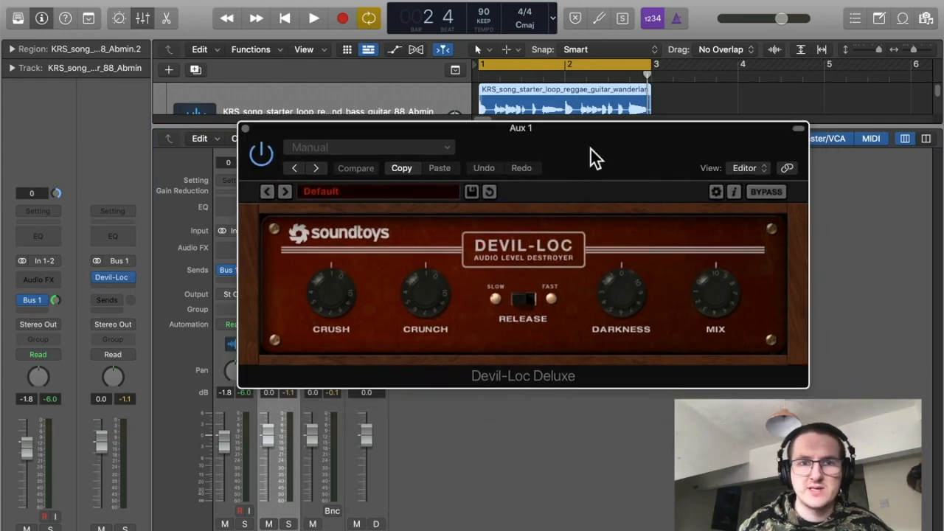
Play the loop and raise Devil-Loc's Crunch, Crush and Darkness knobs.
{"action": "key", "text": "space"}
{"action": "left_click_drag", "start_coordinate": [415, 291], "coordinate": [417, 267]}
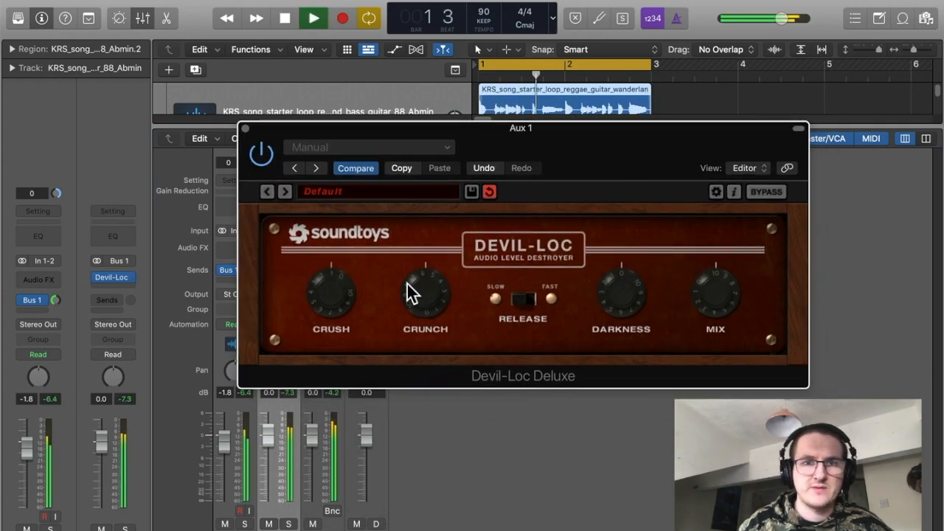
{"action": "left_click_drag", "start_coordinate": [336, 289], "coordinate": [336, 280]}
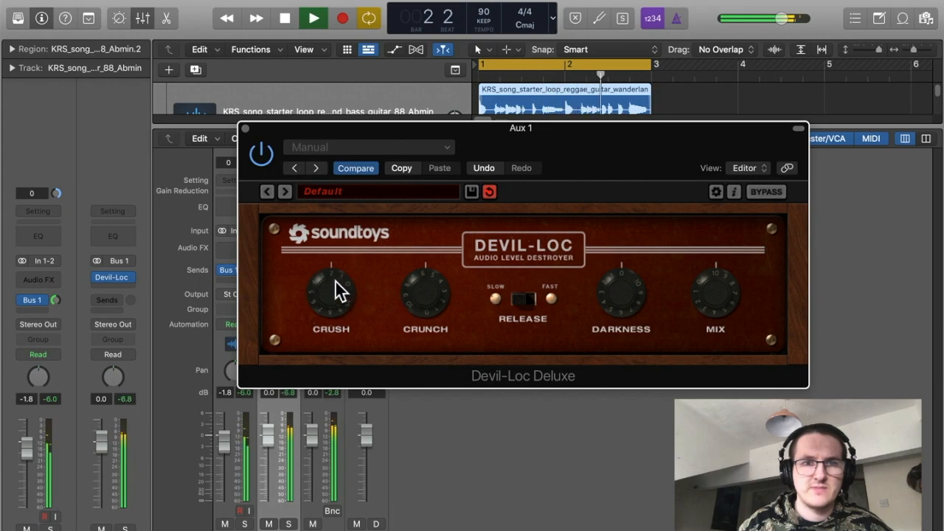
{"action": "left_click_drag", "start_coordinate": [618, 292], "coordinate": [624, 274]}
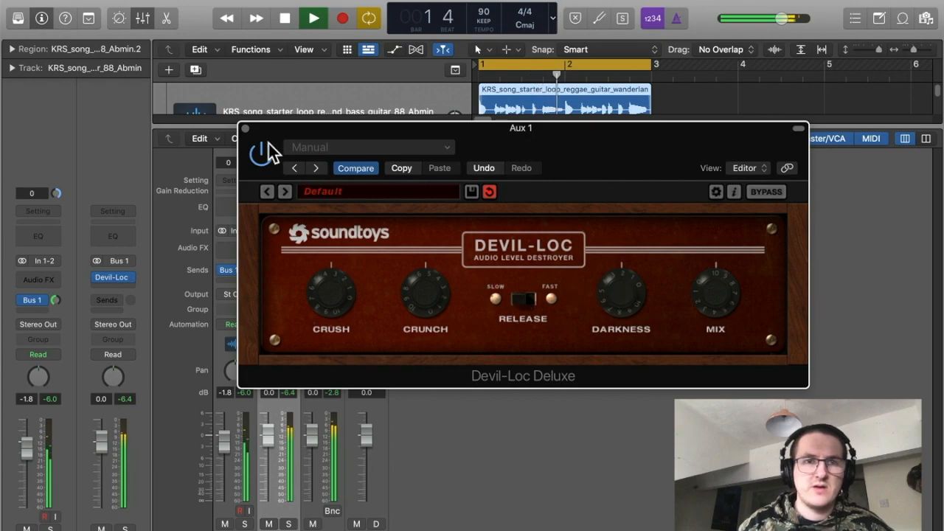
Adjust the guitar track's Bus 1 send level while replaying the loop.
{"action": "key", "text": "space"}
{"action": "left_click_drag", "start_coordinate": [55, 299], "coordinate": [63, 308]}
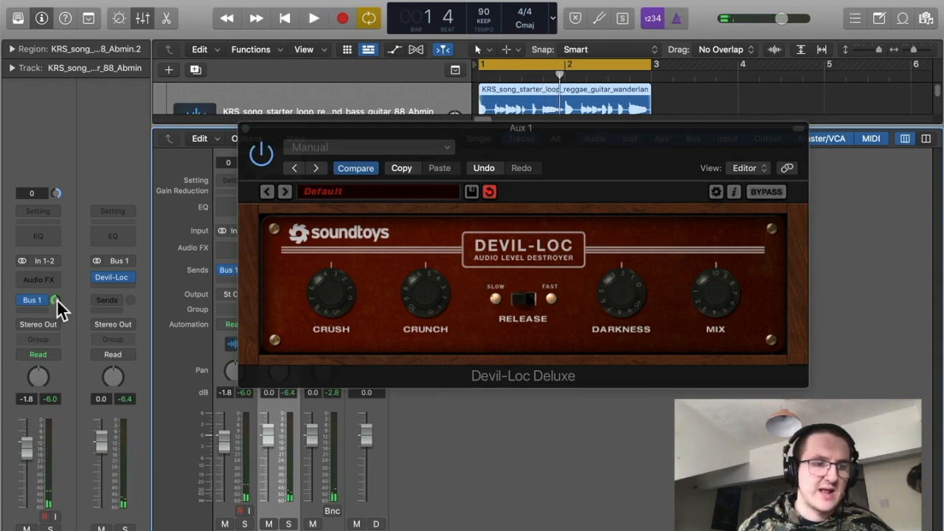
{"action": "key", "text": "space"}
{"action": "left_click_drag", "start_coordinate": [57, 299], "coordinate": [57, 351]}
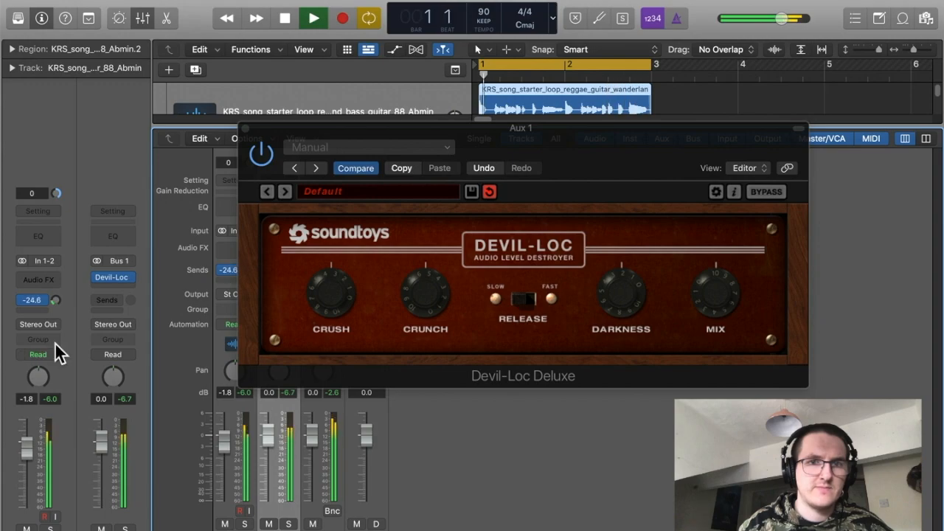
Close the Devil-Loc window, stop playback and hide the mixer.
{"action": "left_click", "coordinate": [243, 127]}
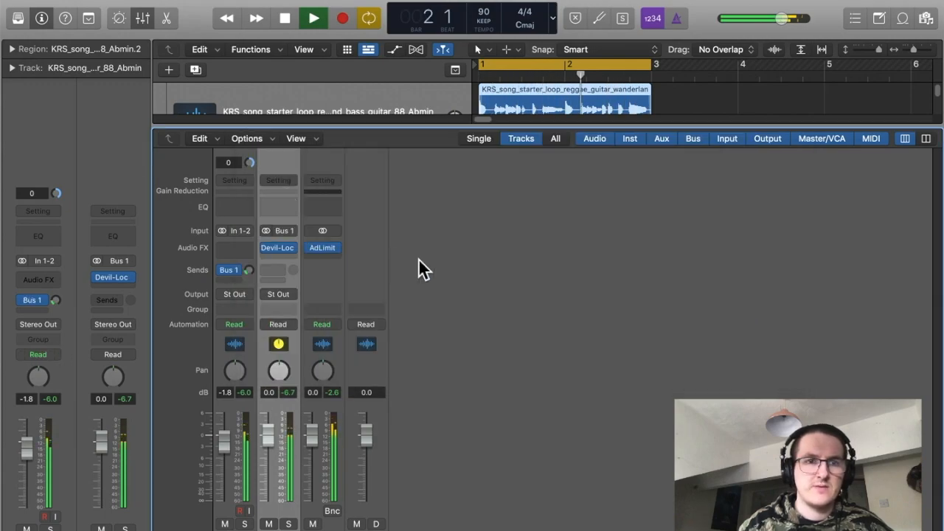
{"action": "key", "text": "space"}
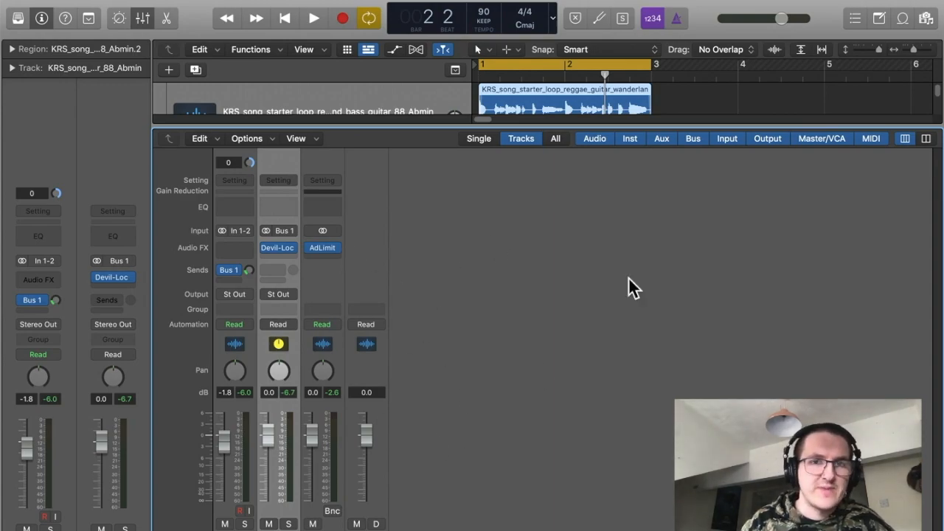
{"action": "key", "text": "x"}
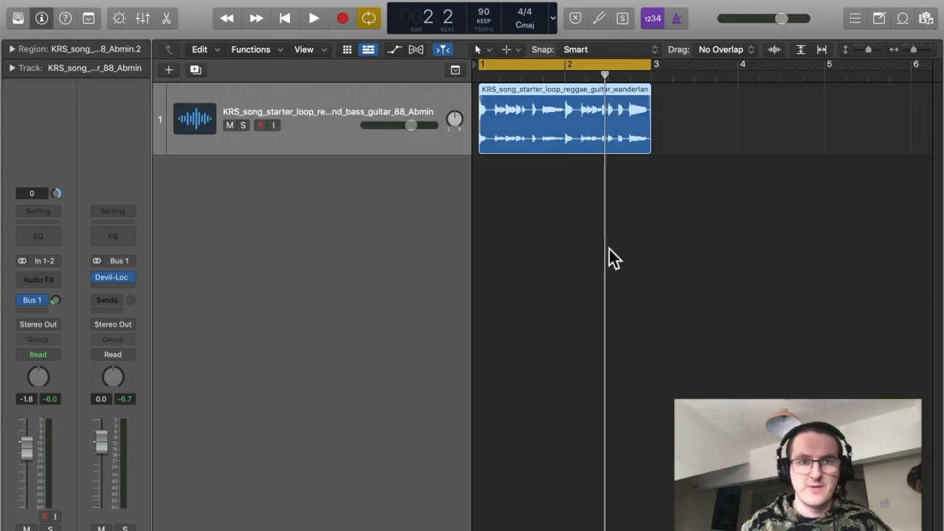
{"action": "left_click", "coordinate": [654, 236]}
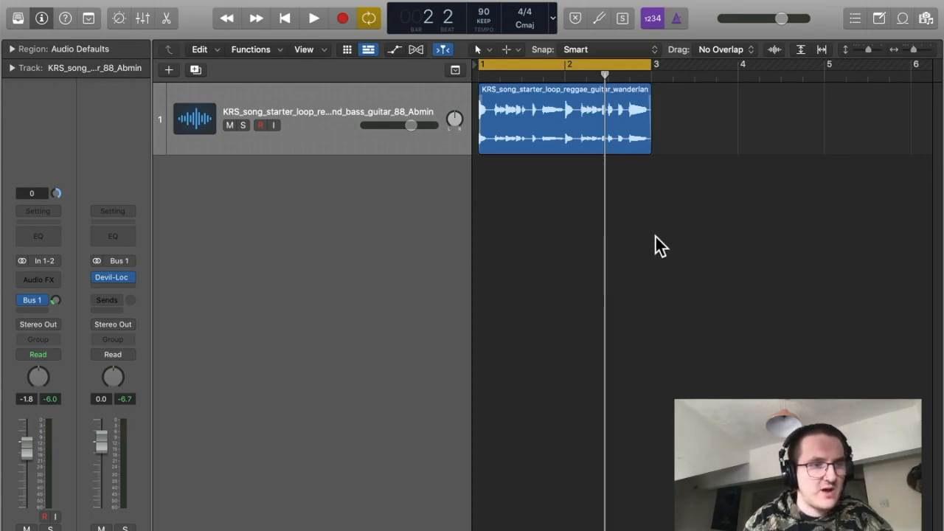